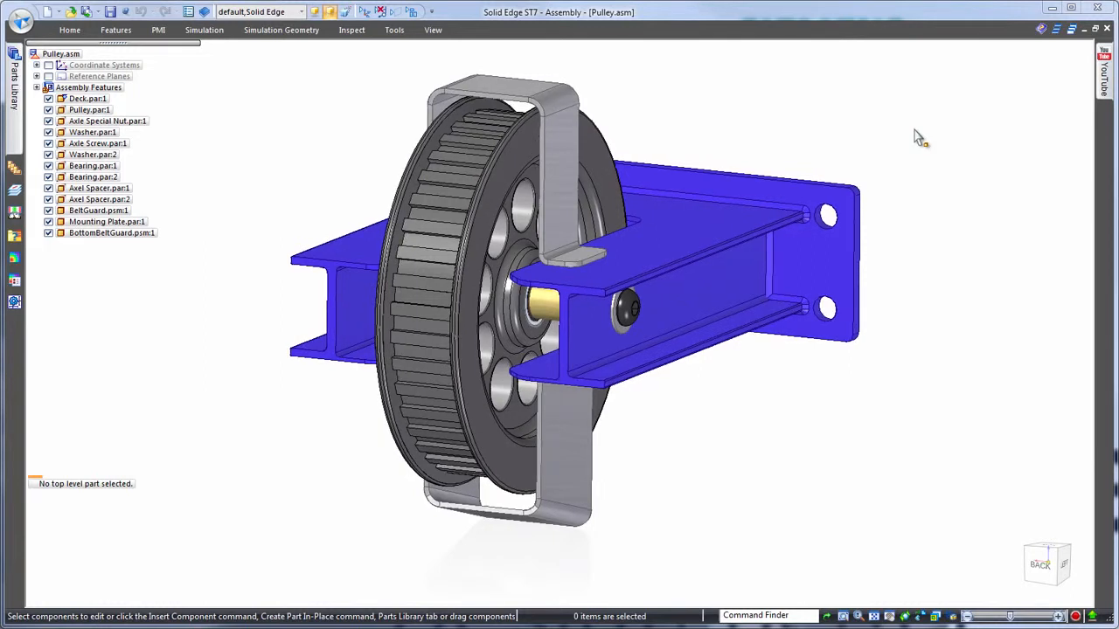
Open the pulley part for editing in place within the assembly
middle_click_drag(988, 98, 907, 105)
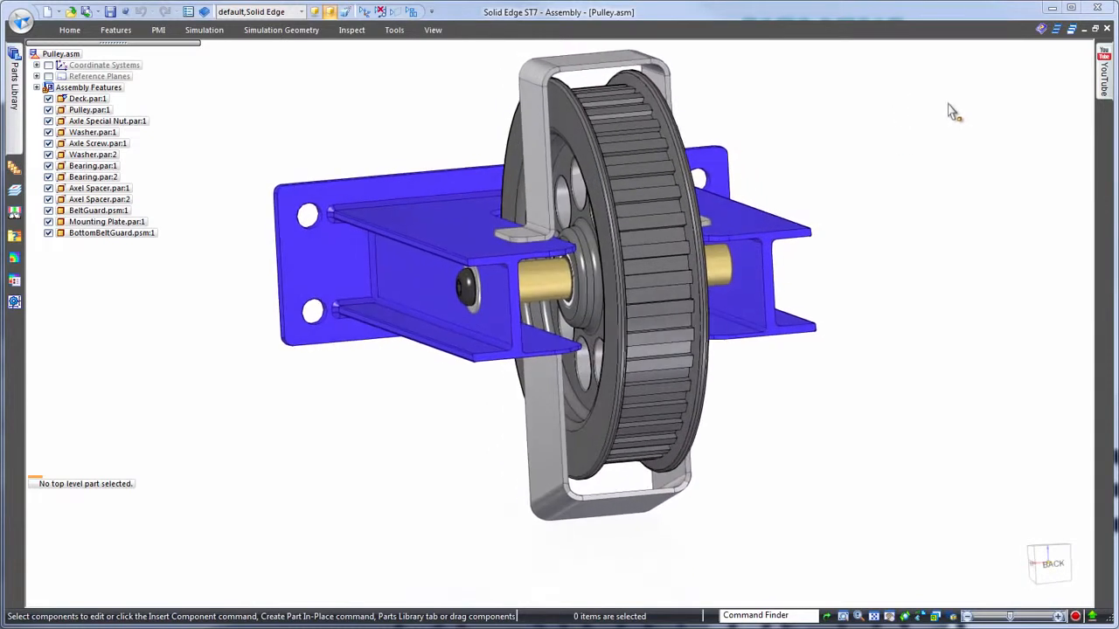
left_click(695, 138)
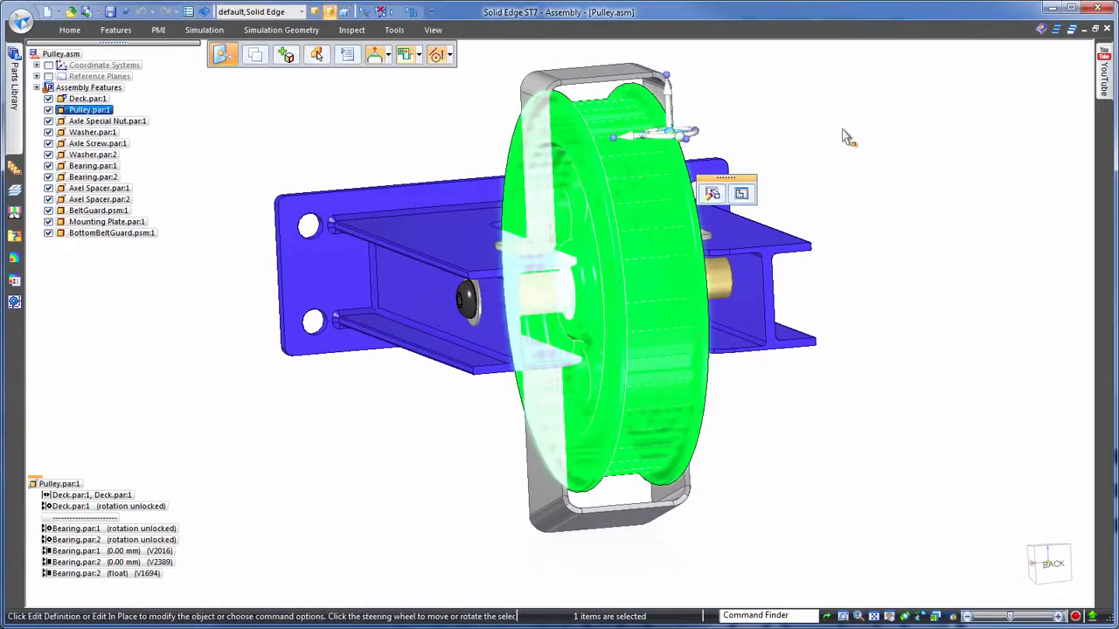
left_click(741, 194)
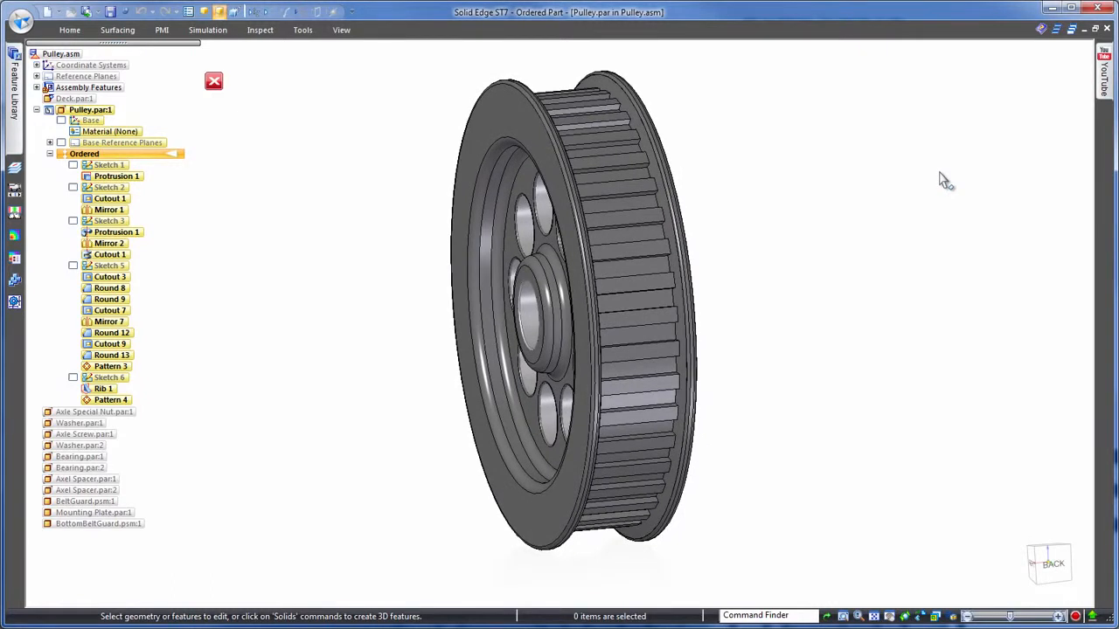
Try setting the width of the pulley's base protrusion to 55 mm, and undo the change
left_click(505, 116)
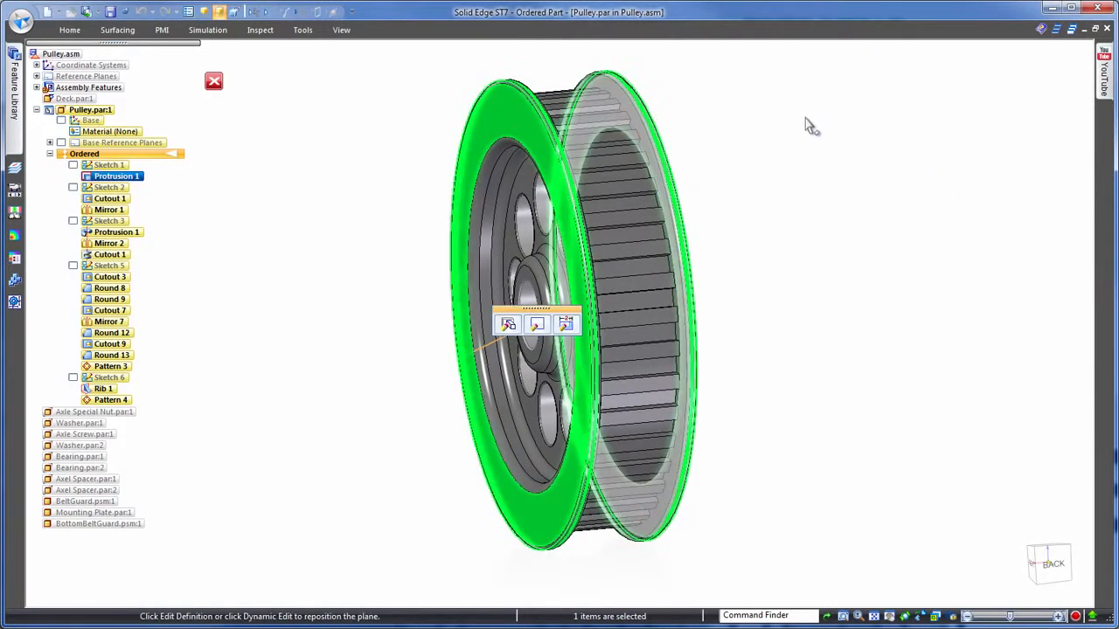
left_click(567, 325)
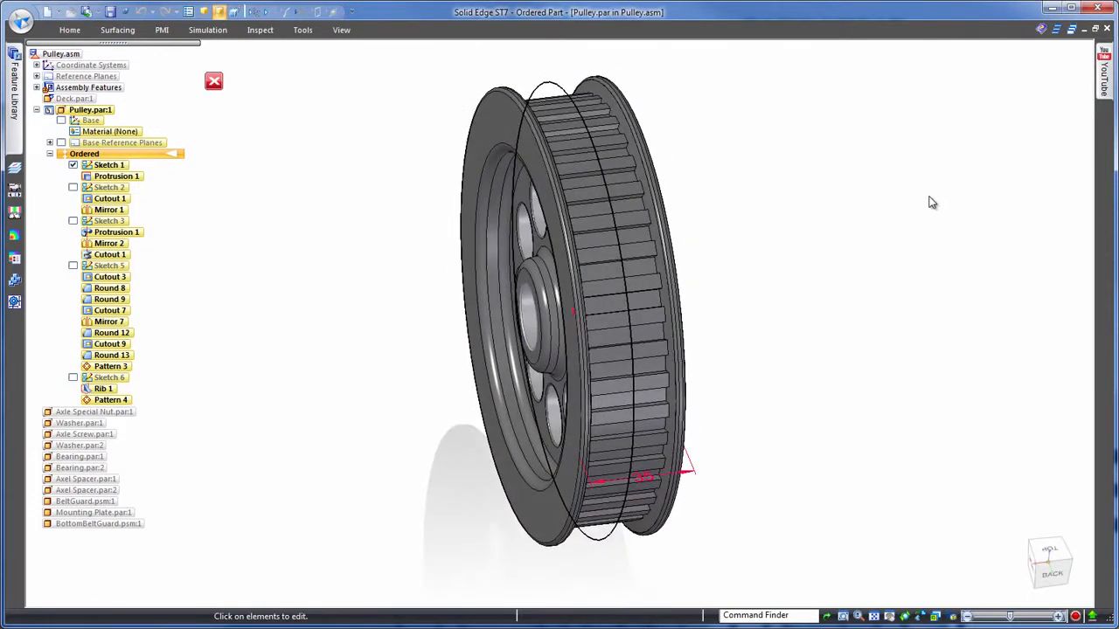
left_click(647, 480)
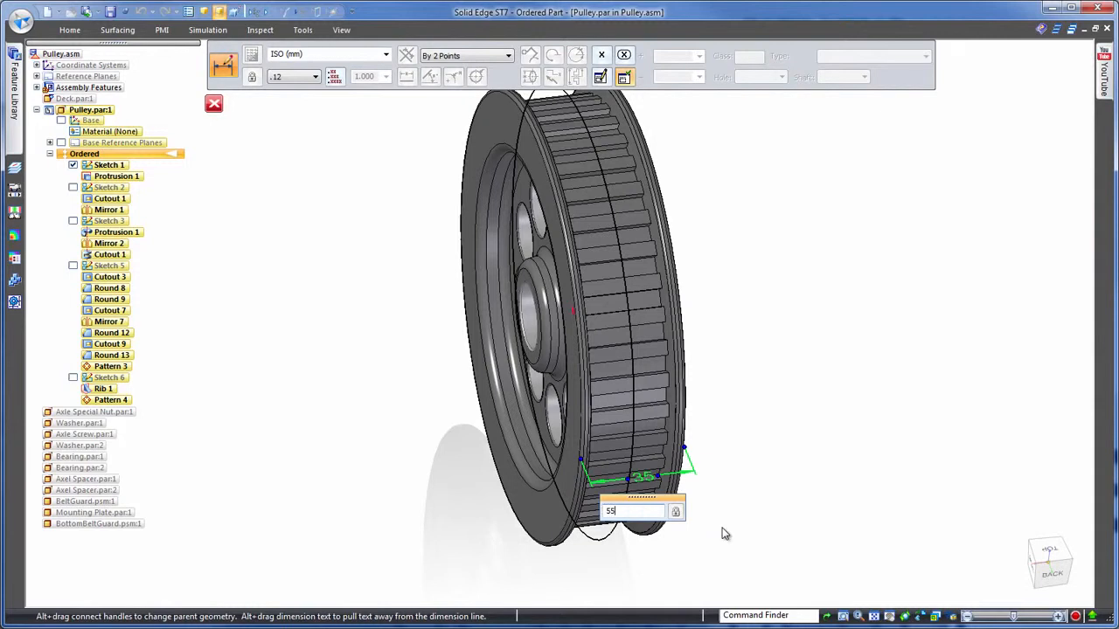
key("Return")
left_click(805, 345)
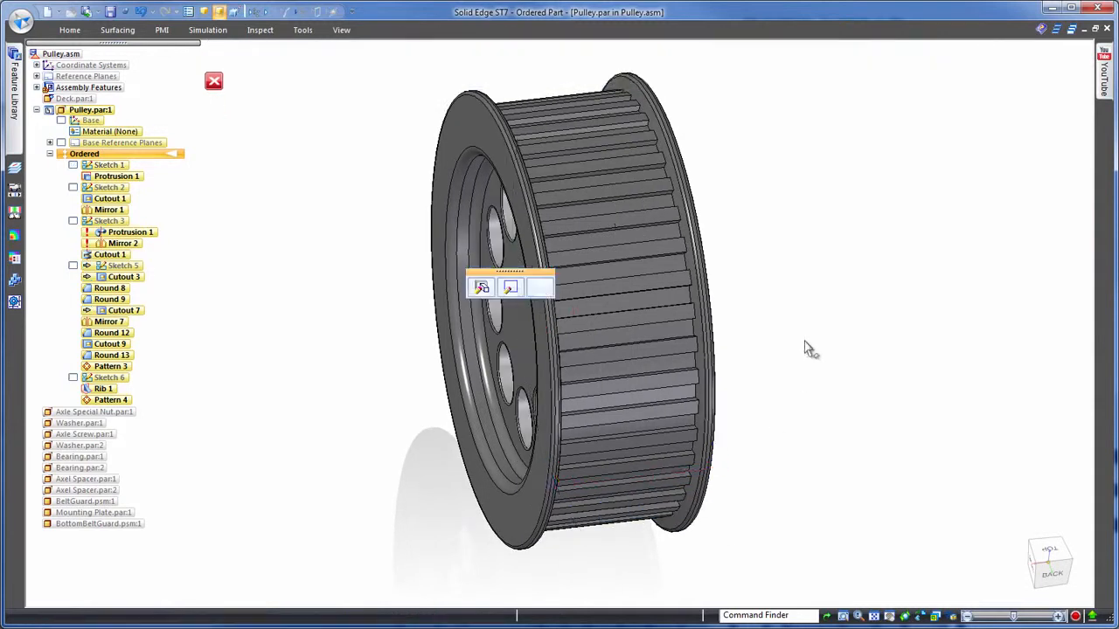
left_click(891, 287)
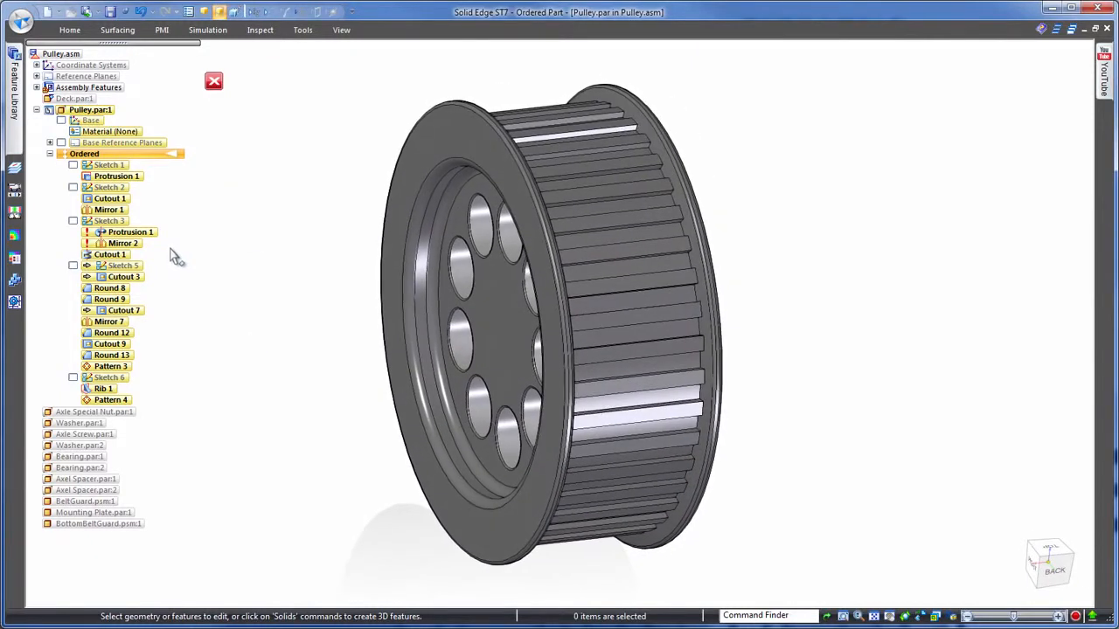
left_click(140, 12)
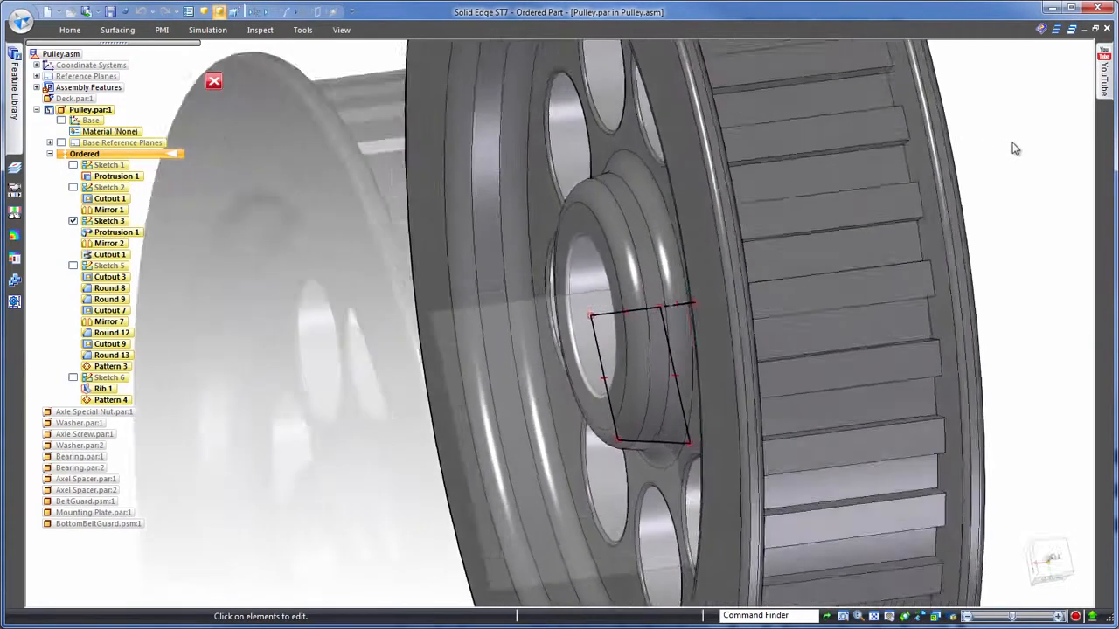
Set the hub protrusion's length dimension to 20 mm in its sketch
left_click(639, 289)
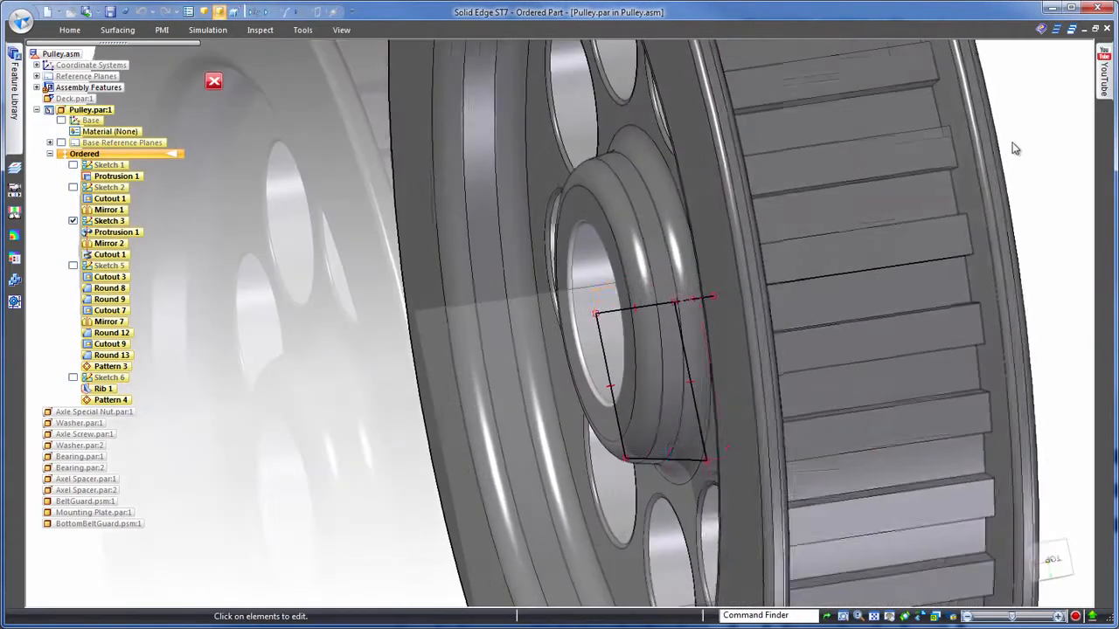
type("20")
key("Return")
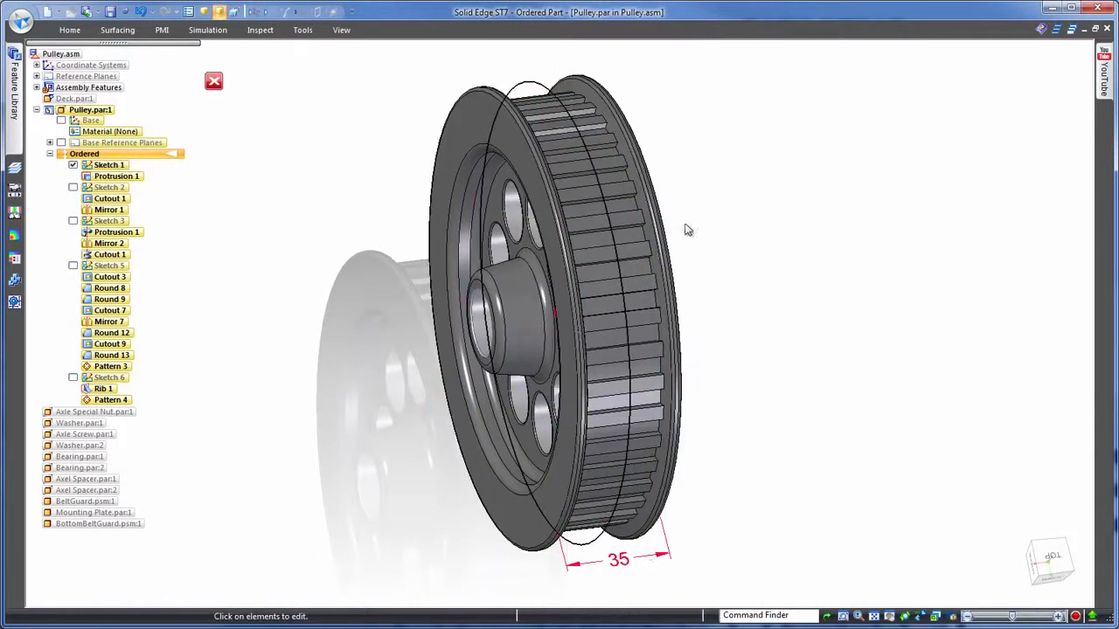
Increase the pulley's overall width through the width dimension of its base protrusion
left_click(629, 561)
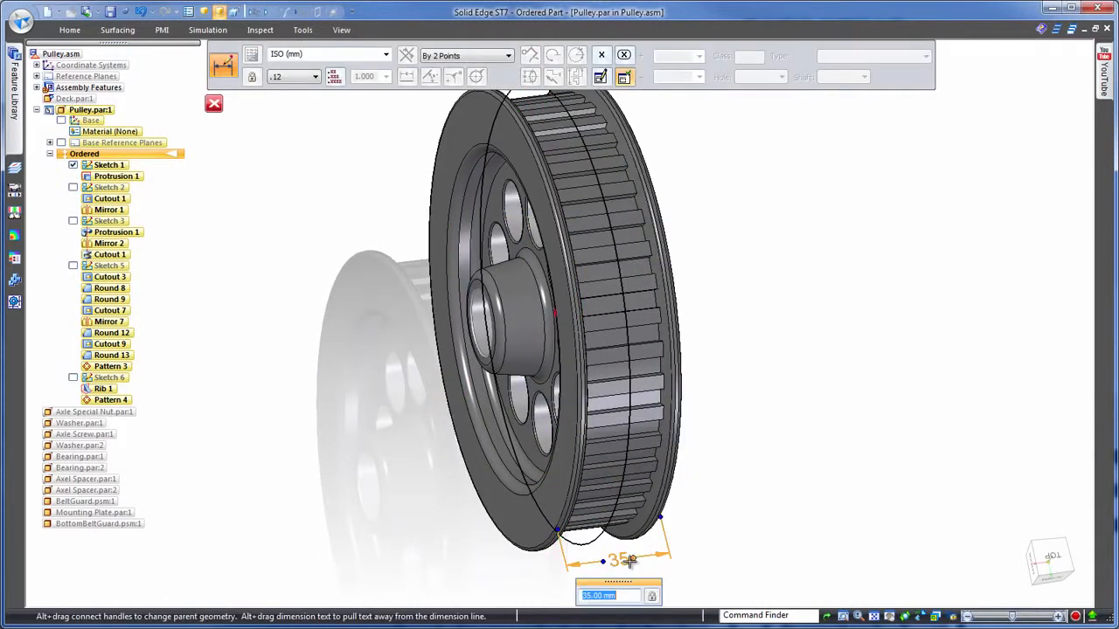
key("Return")
left_click(879, 355)
left_click(880, 355)
Increase the depth dimension of the circular recess cutout in the pulley's side face
left_click(486, 271)
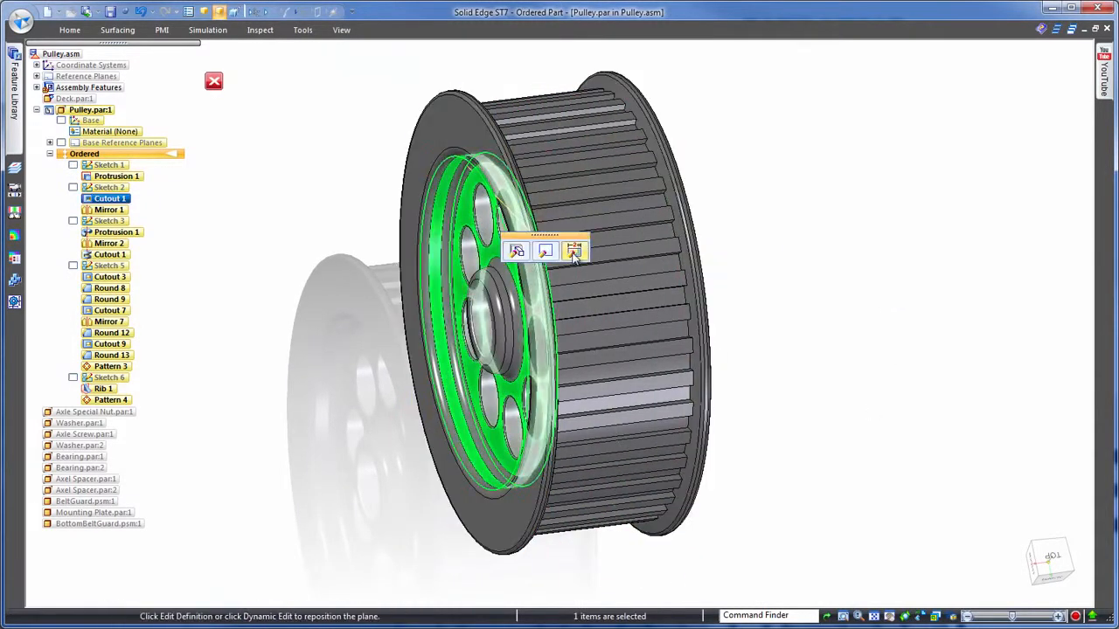
left_click(574, 250)
left_click(538, 515)
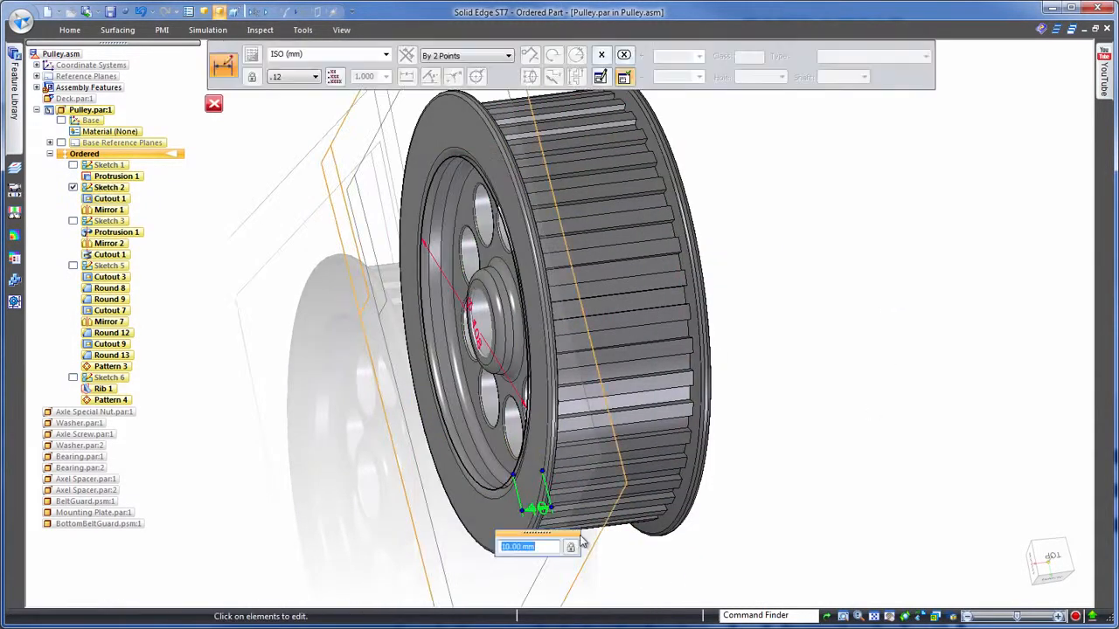
left_click(871, 384)
left_click(872, 384)
Show the surrounding assembly components around the pulley and return to the assembly
mouse_move(872, 384)
middle_mouse_down()
mouse_move(883, 375)
mouse_move(822, 177)
middle_mouse_up()
key("ctrl+shift+h")
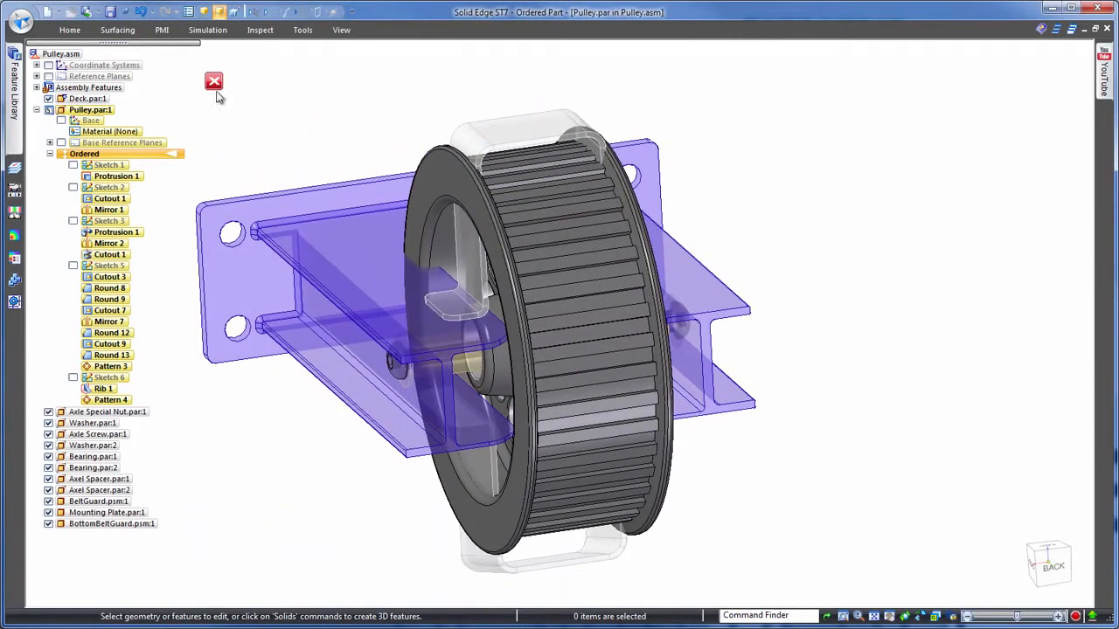
left_click(214, 84)
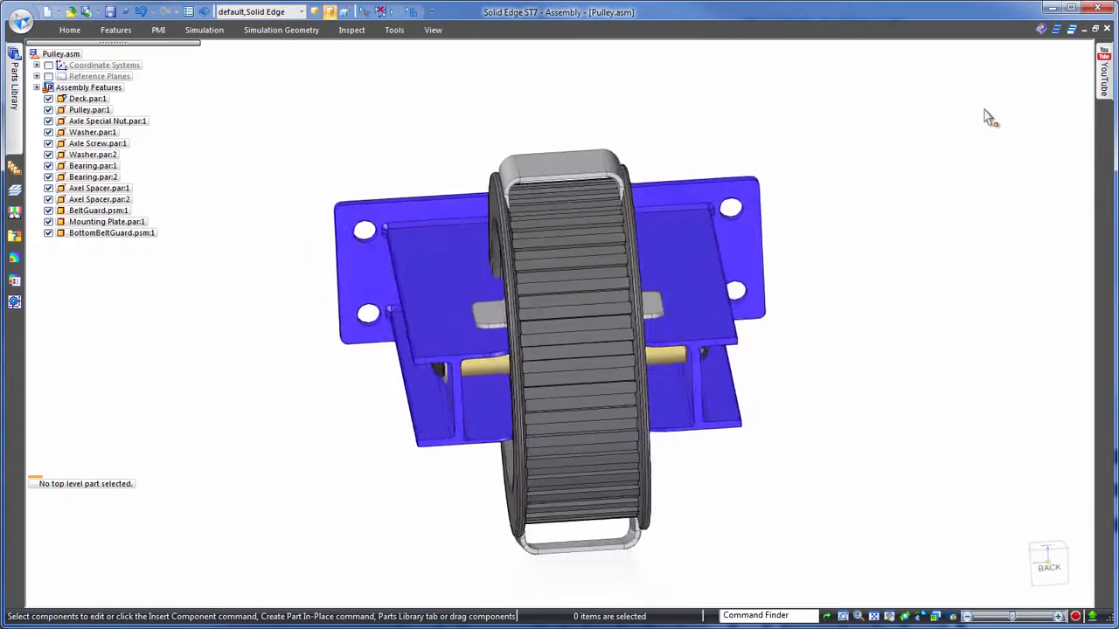
View the assembly from the back and hide the pulley component
left_click(1048, 566)
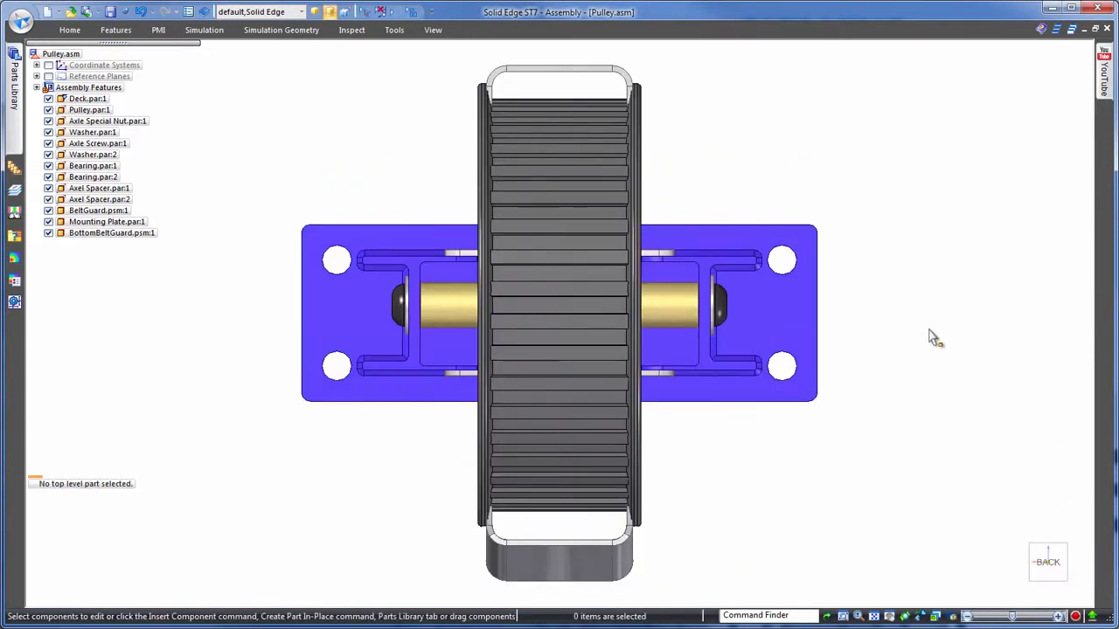
left_click(49, 110)
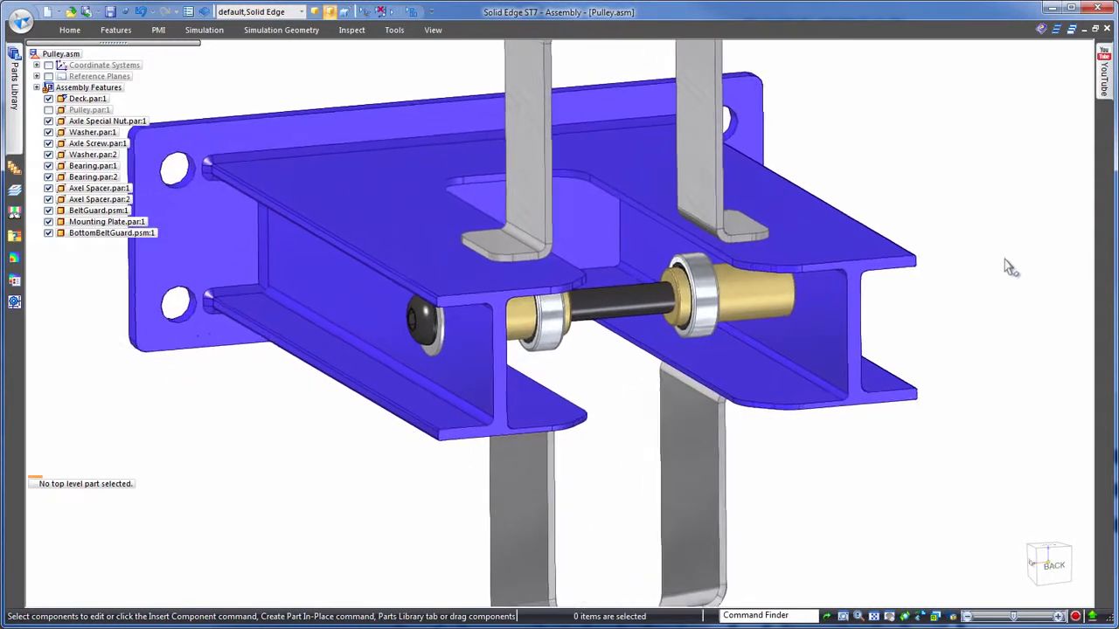
left_click(641, 348)
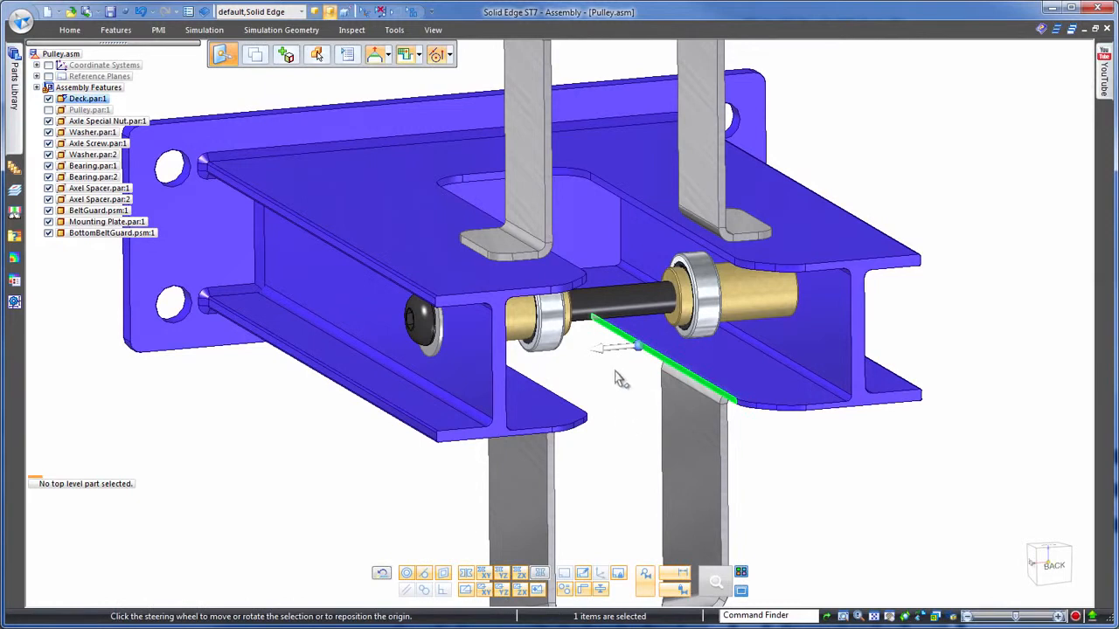
left_click(611, 354)
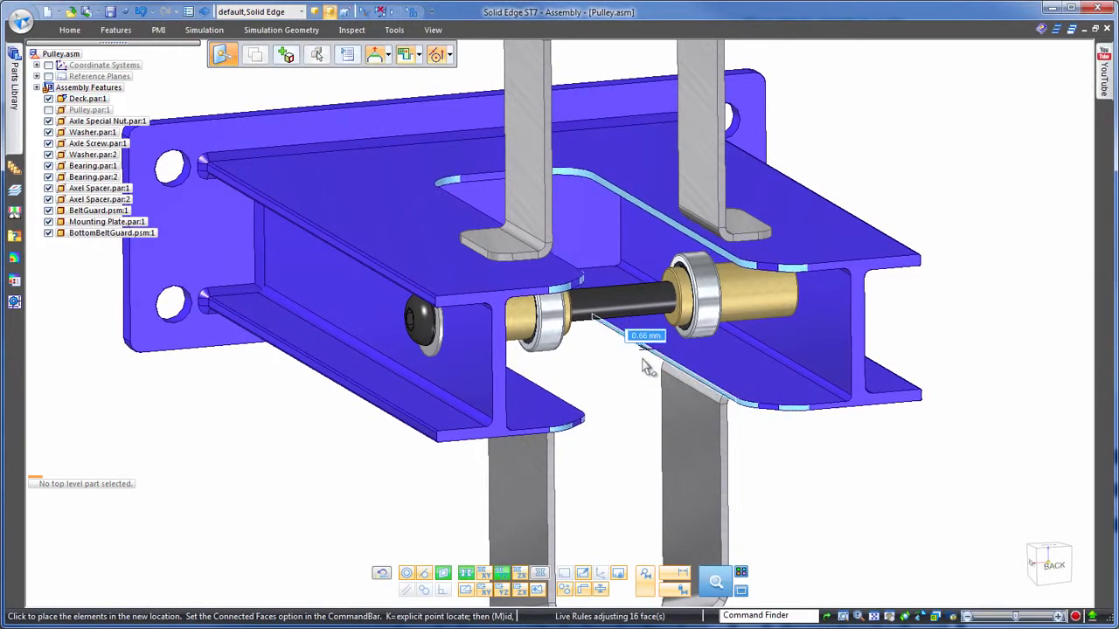
left_click(640, 355)
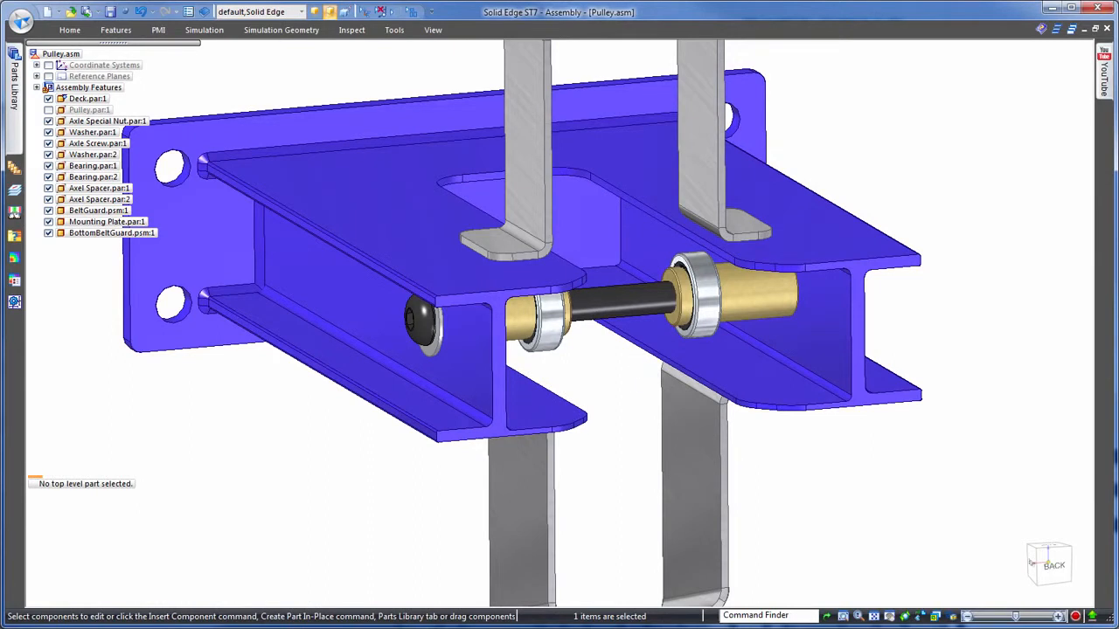
Move the deck's inner slot face, the spacer's end face and both belt guards' side faces outward together, and show the pulley again
left_click(647, 358)
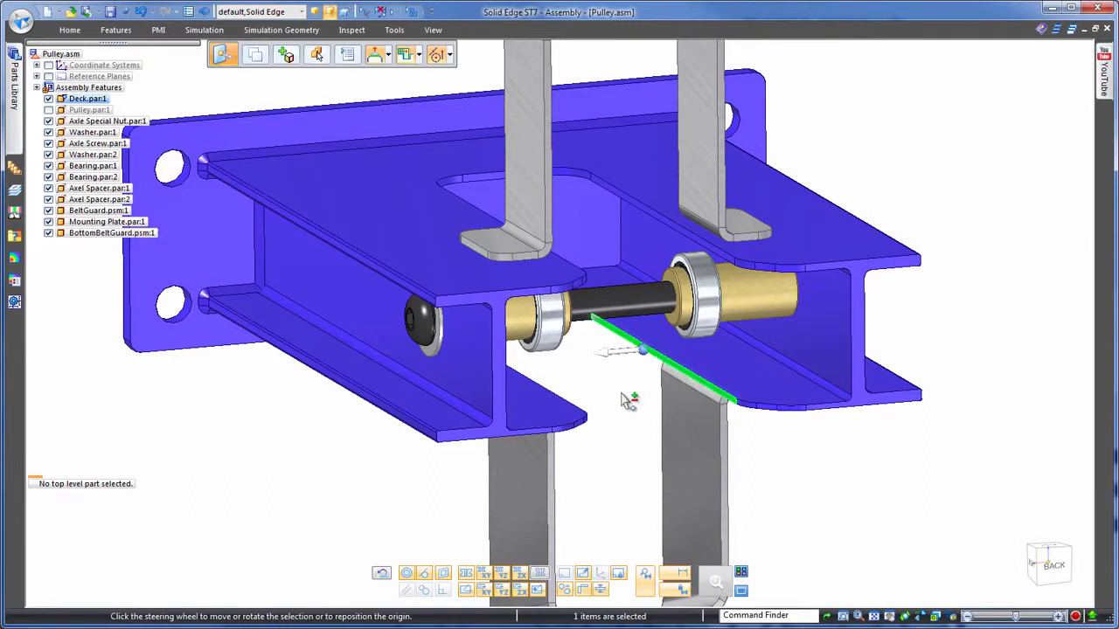
left_click(674, 323)
middle_click_drag(1005, 111, 776, 47)
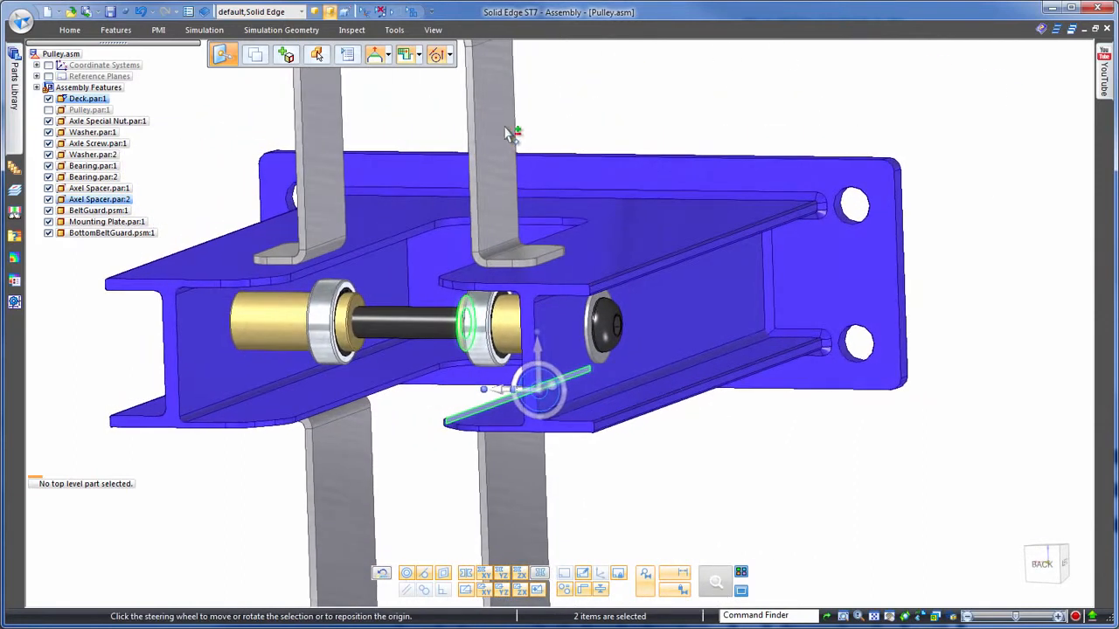
left_click(551, 255)
left_click(558, 257)
middle_click_drag(862, 87, 691, 297)
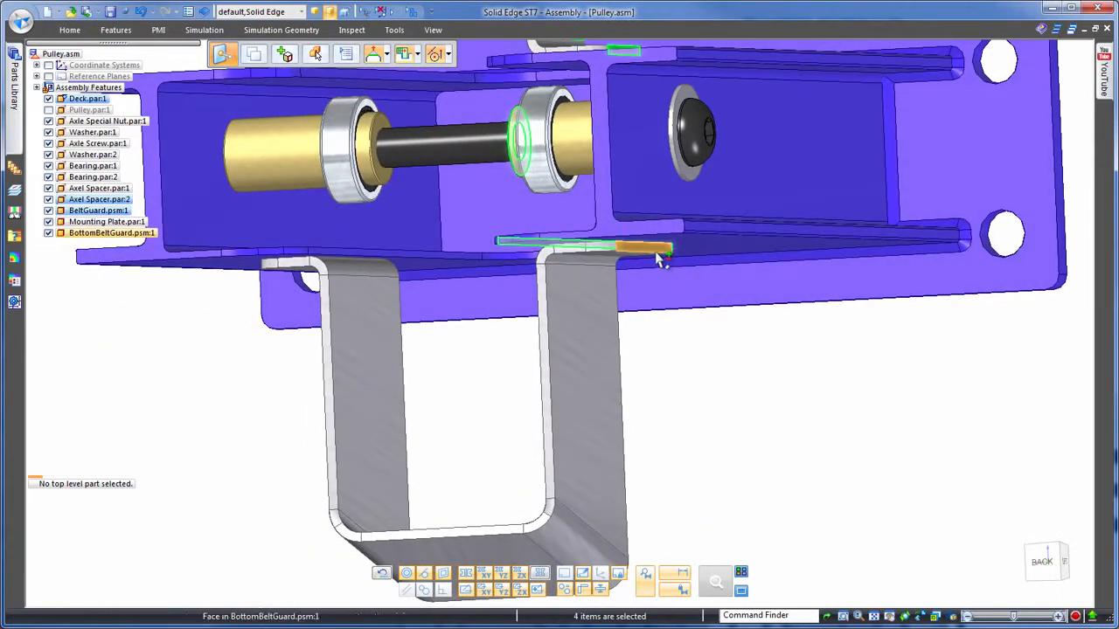
left_click(591, 348)
left_click(587, 343)
middle_click_drag(810, 445, 863, 94)
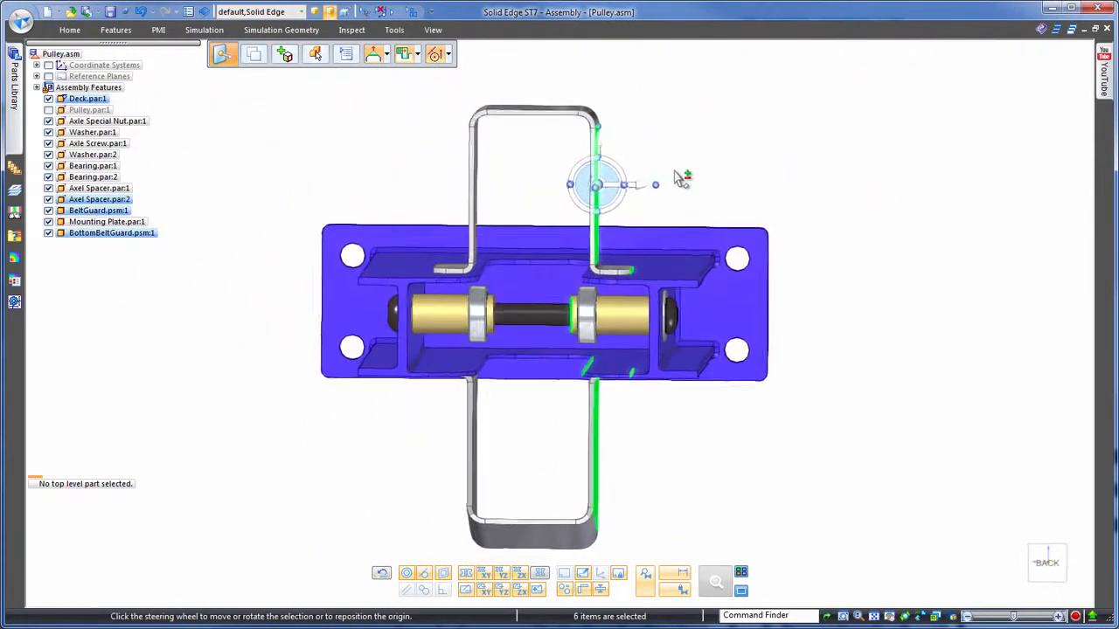
left_click(646, 191)
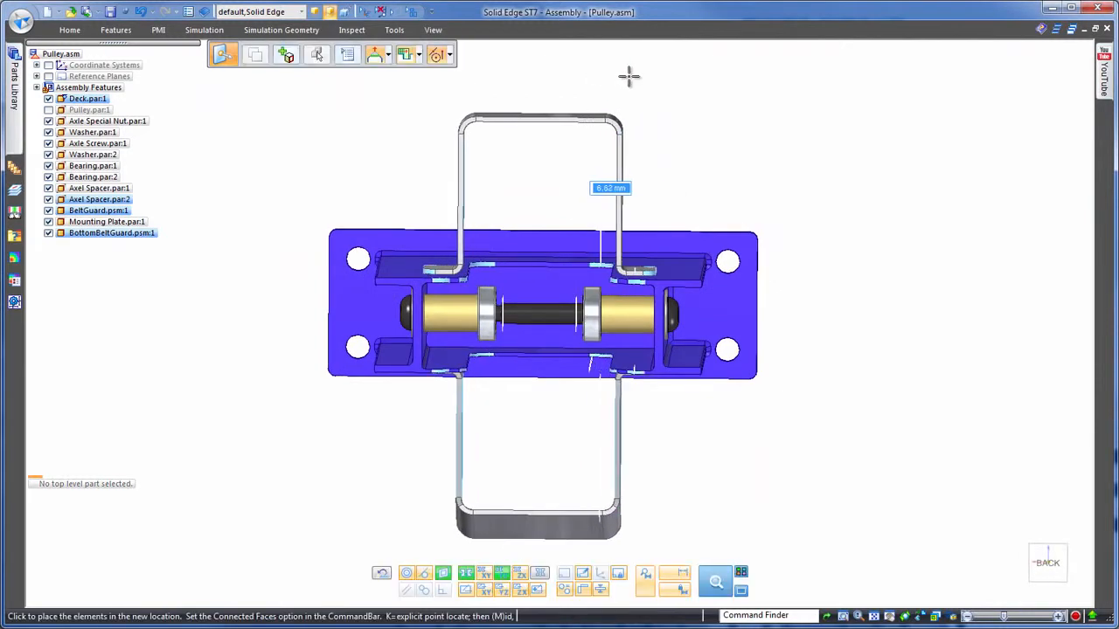
key("ctrl+i")
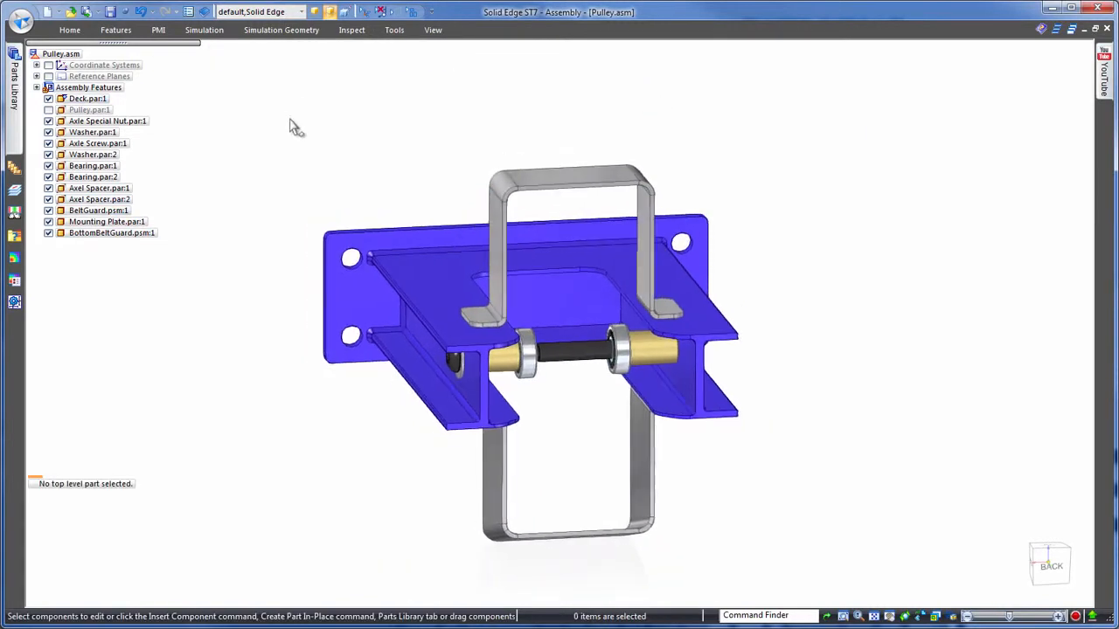
left_click(48, 110)
Make the bottom belt guard's rear edge face coplanar with the rear edge face of the top belt guard
middle_click_drag(680, 48, 580, 419)
left_click(530, 453)
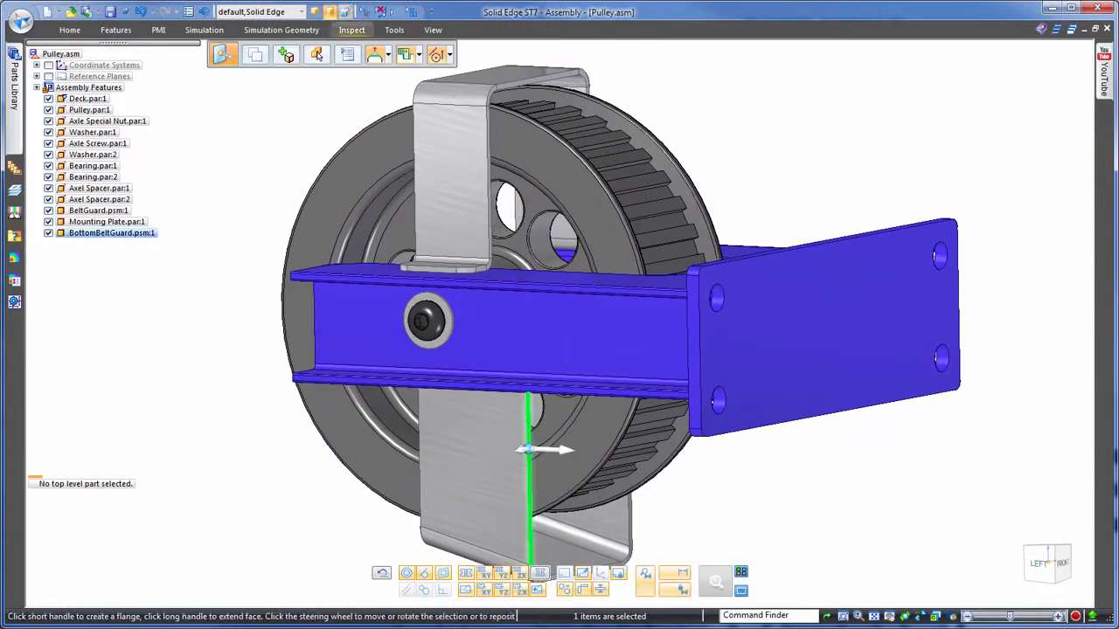
left_click(63, 31)
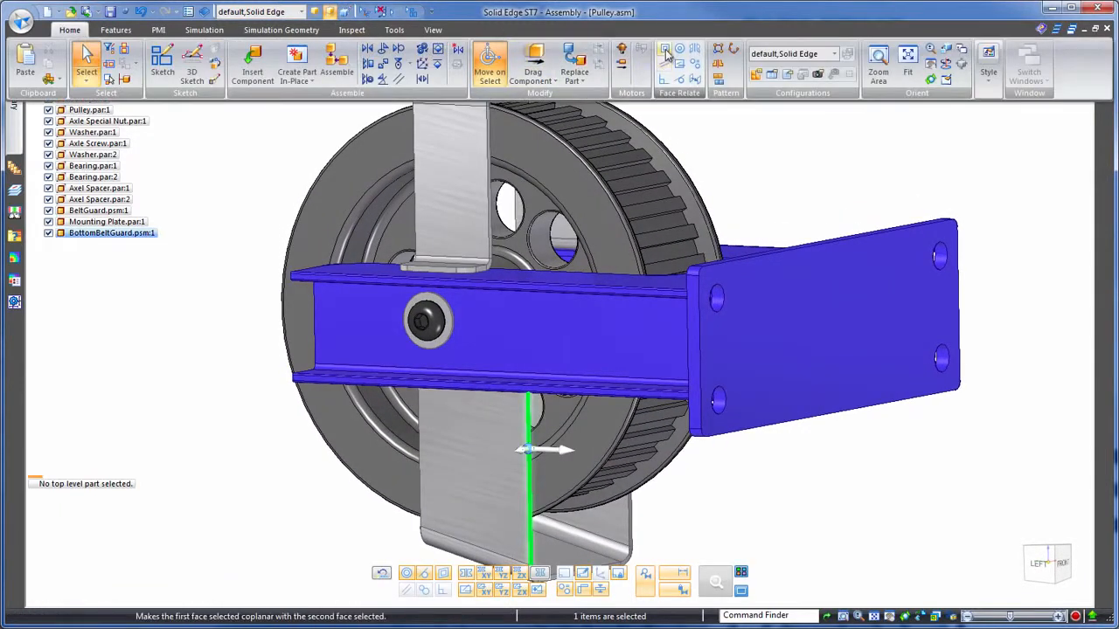
left_click(669, 54)
left_click(486, 179)
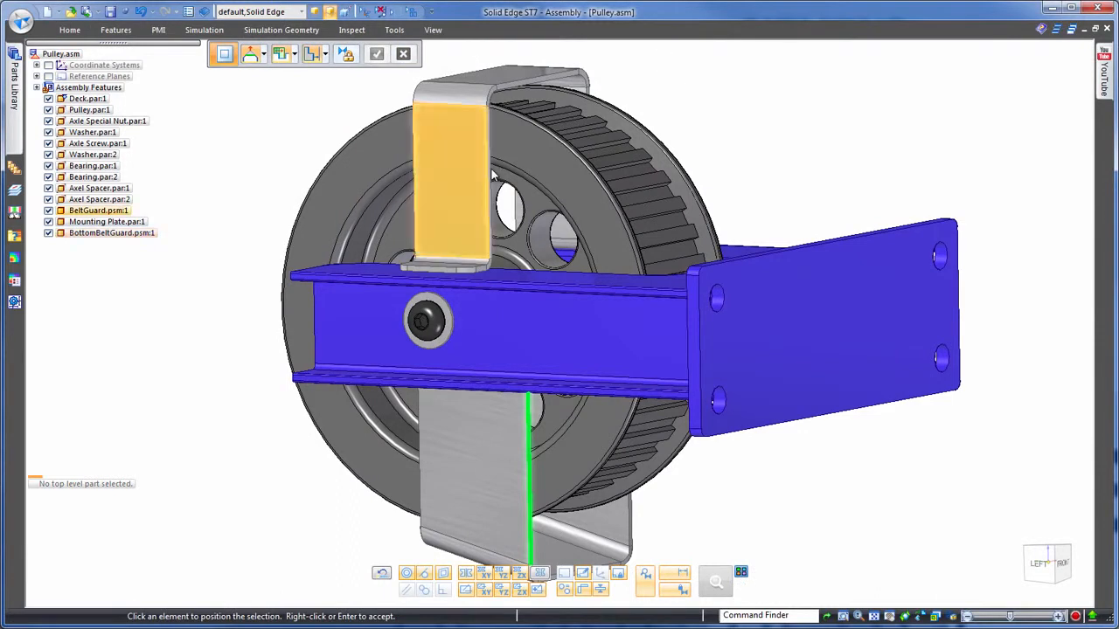
right_click(491, 172)
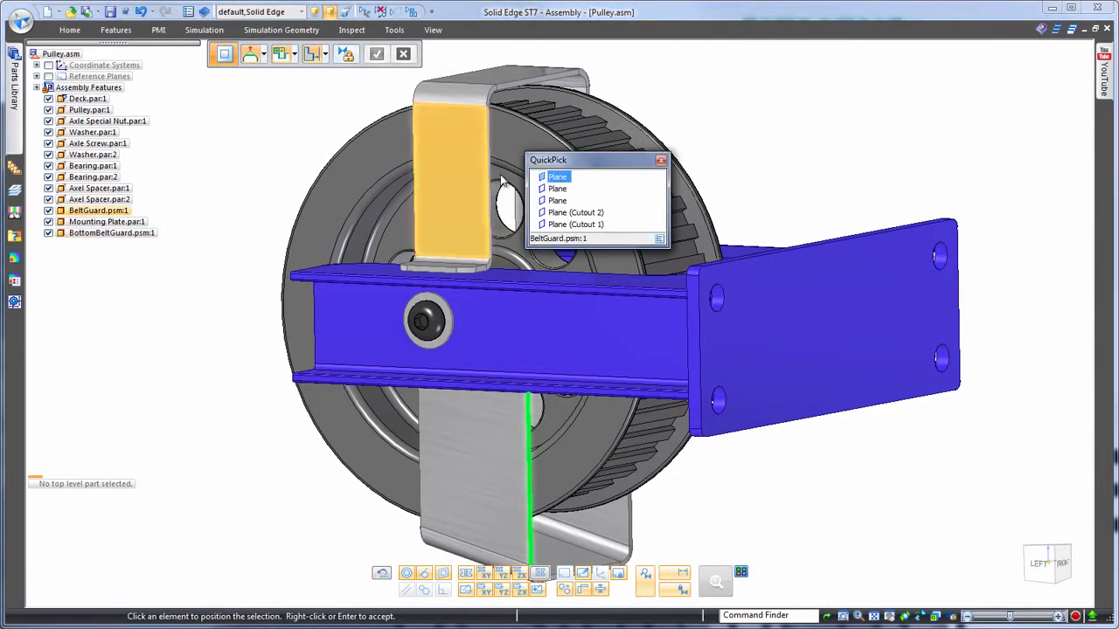
left_click(551, 189)
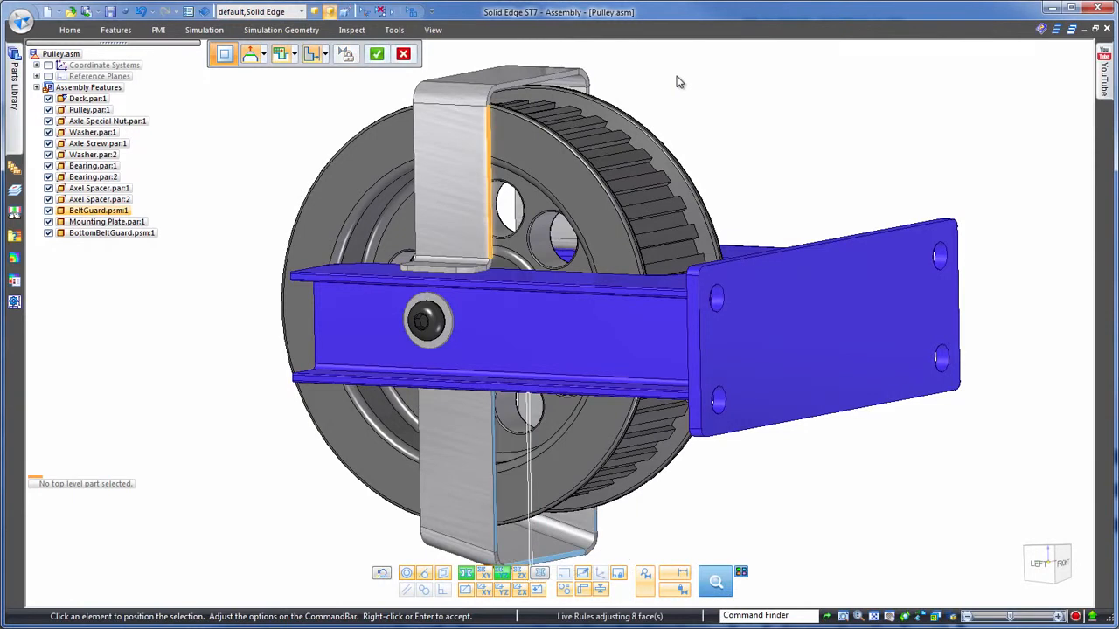
right_click(676, 77)
Select all coplanar rear edge faces of both belt guards and extend them coplanar with the rear end face of the deck's slot
scroll(677, 78, "down", 3)
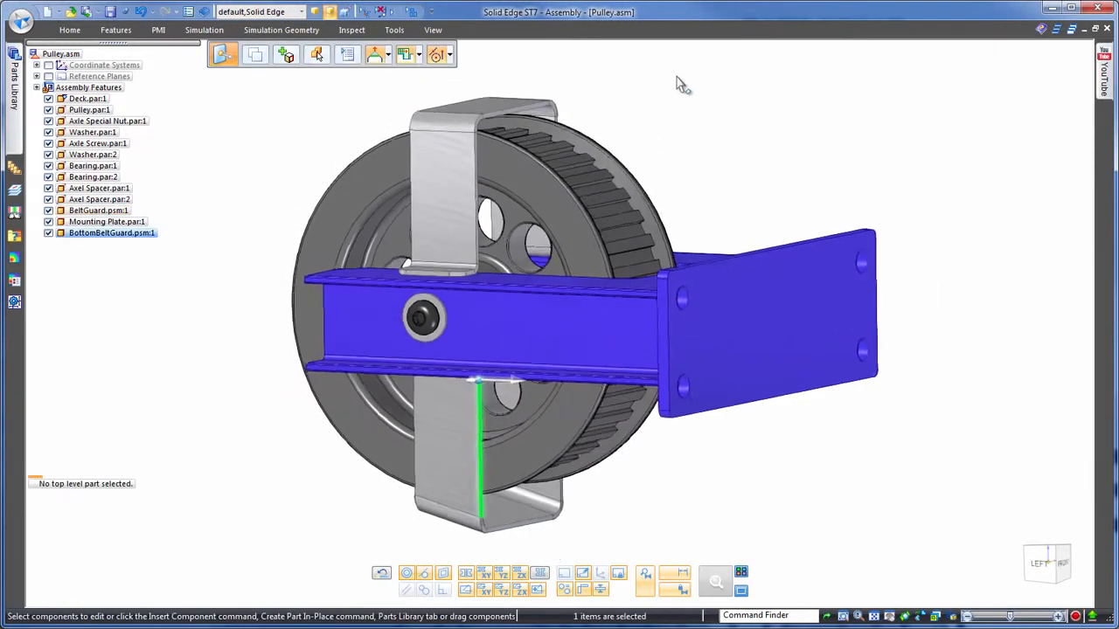
key("space")
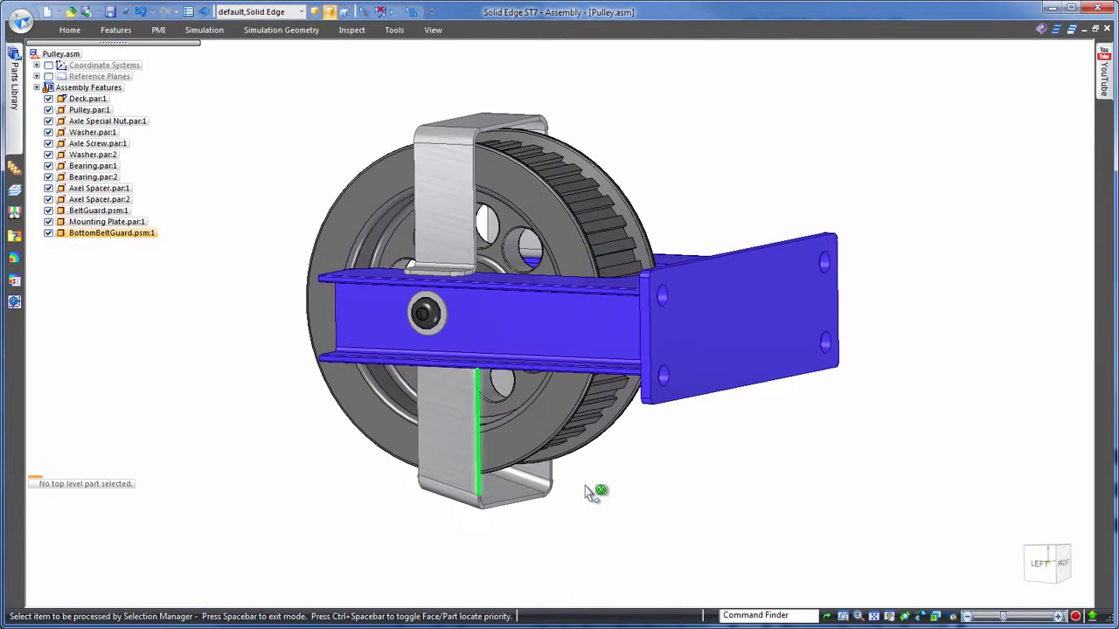
left_click(488, 444)
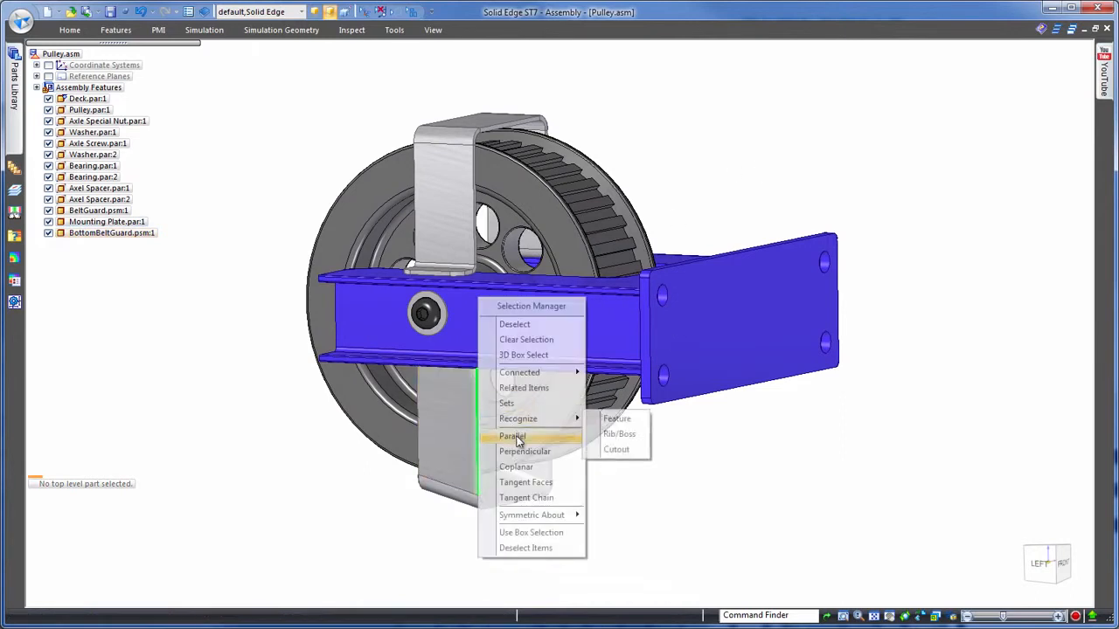
left_click(525, 469)
middle_click_drag(758, 145, 799, 117)
key("space")
left_click(65, 31)
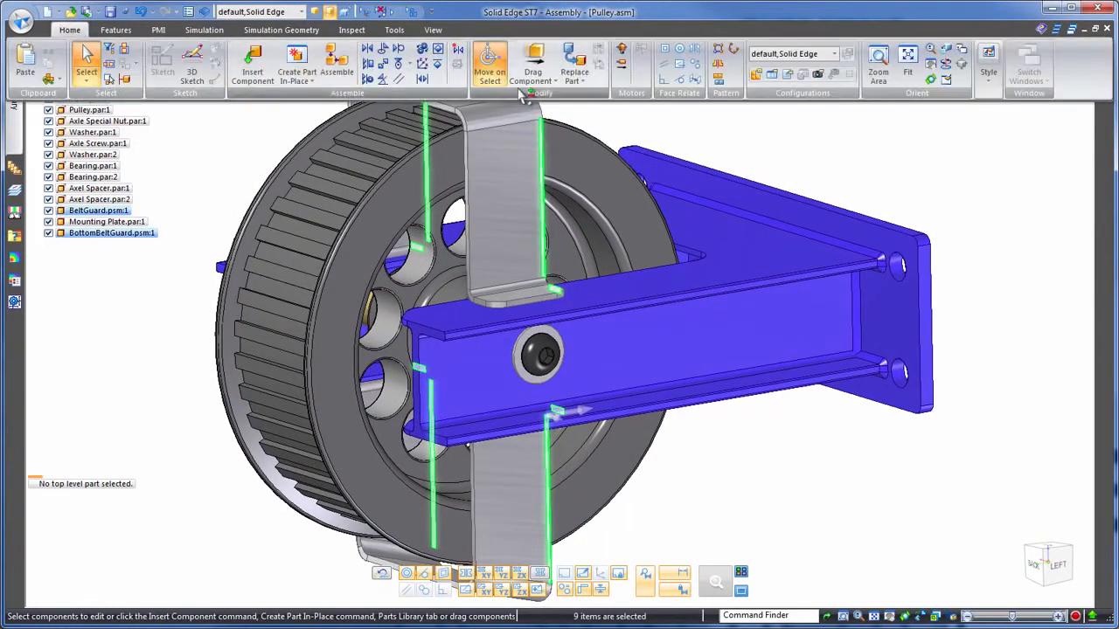
left_click(673, 61)
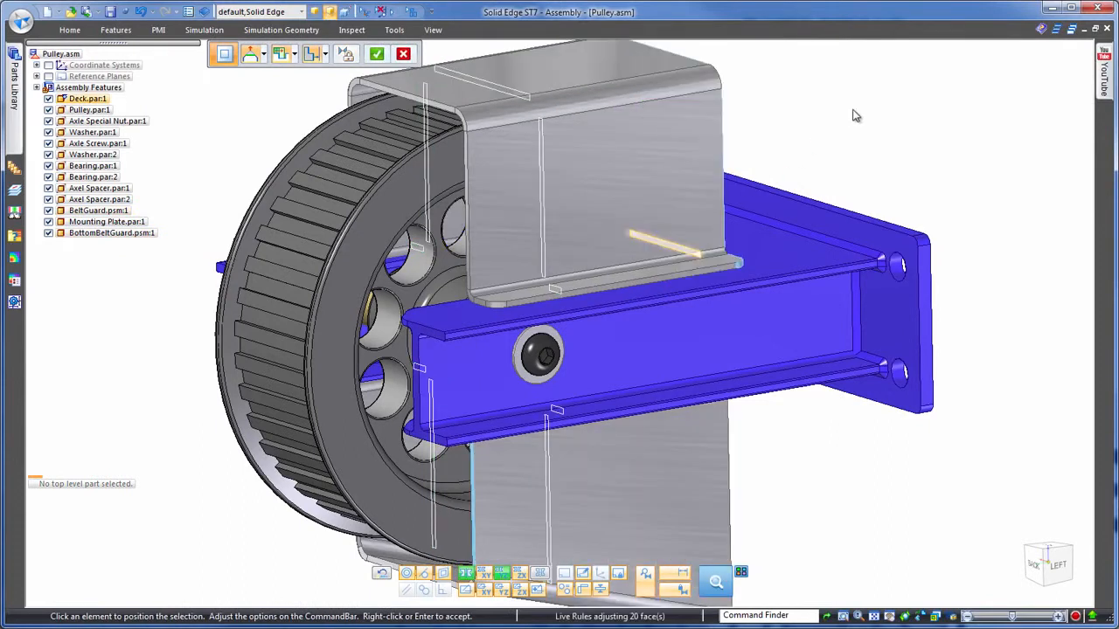
key("ctrl+l")
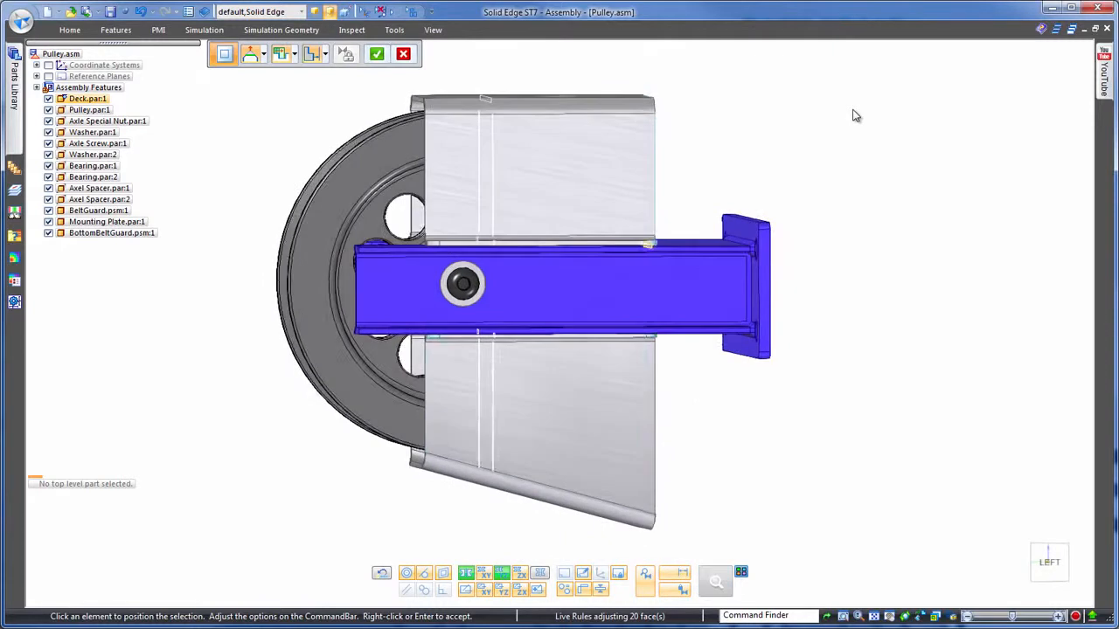
right_click(856, 115)
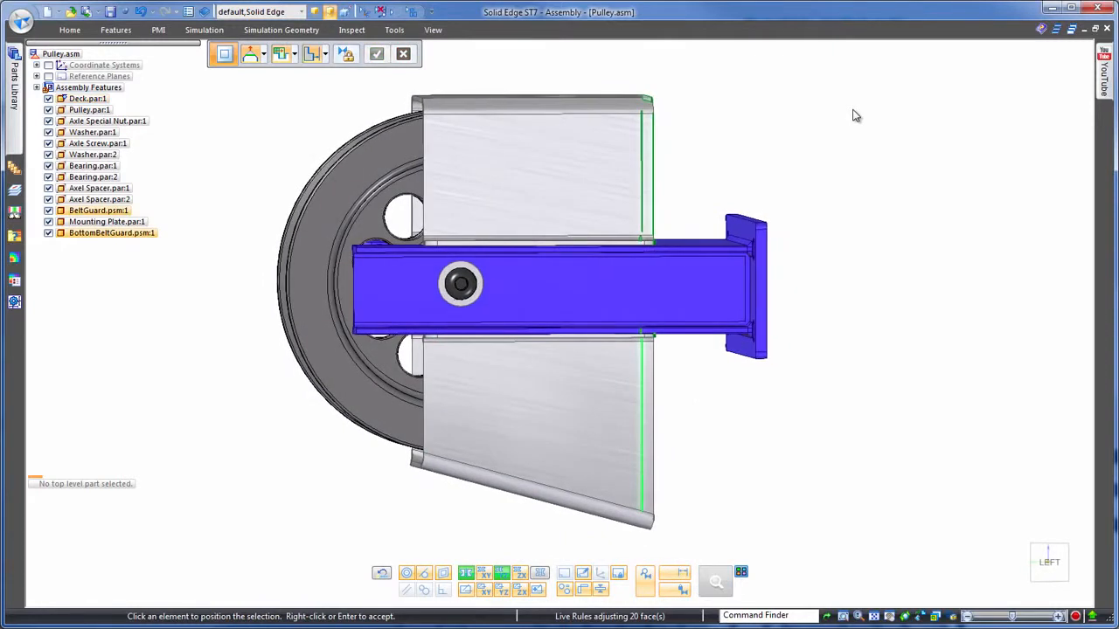
key("Escape")
key("Escape")
key("ctrl+i")
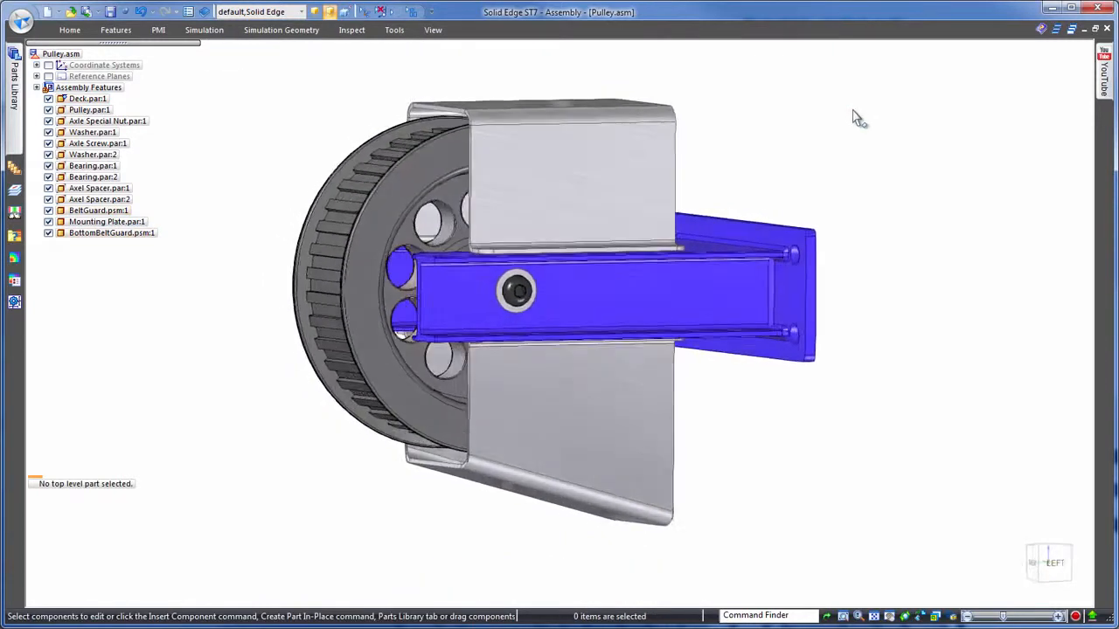